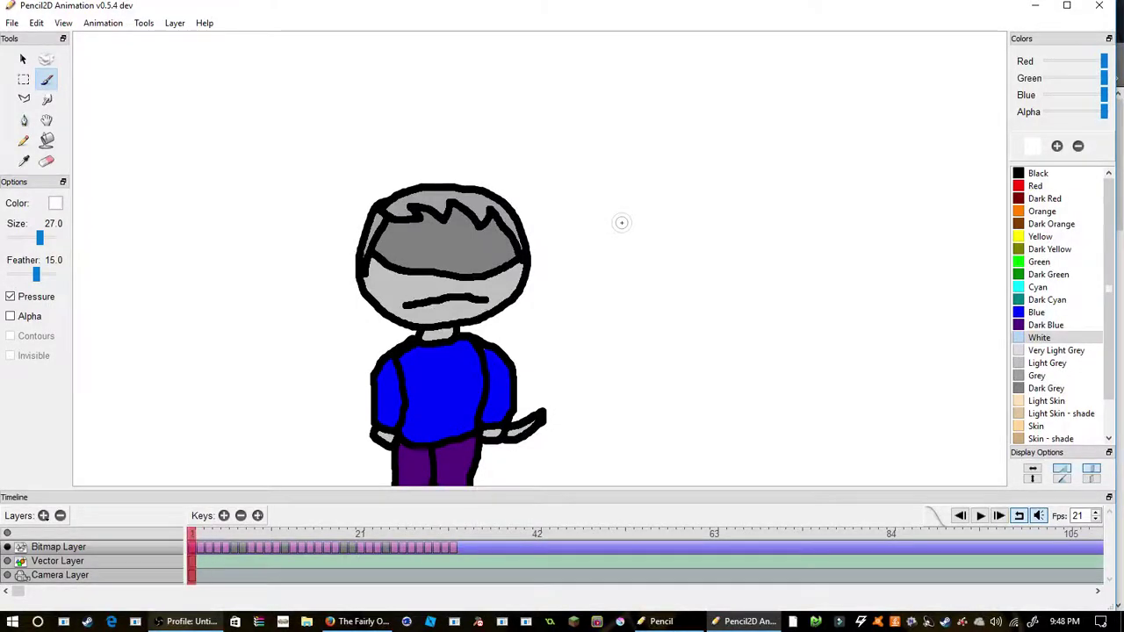
Flip between frames 1 and 2, ending on the closed-mouth first frame.
key("Right")
key("Left")
key("Right")
key("Left")
key("Right")
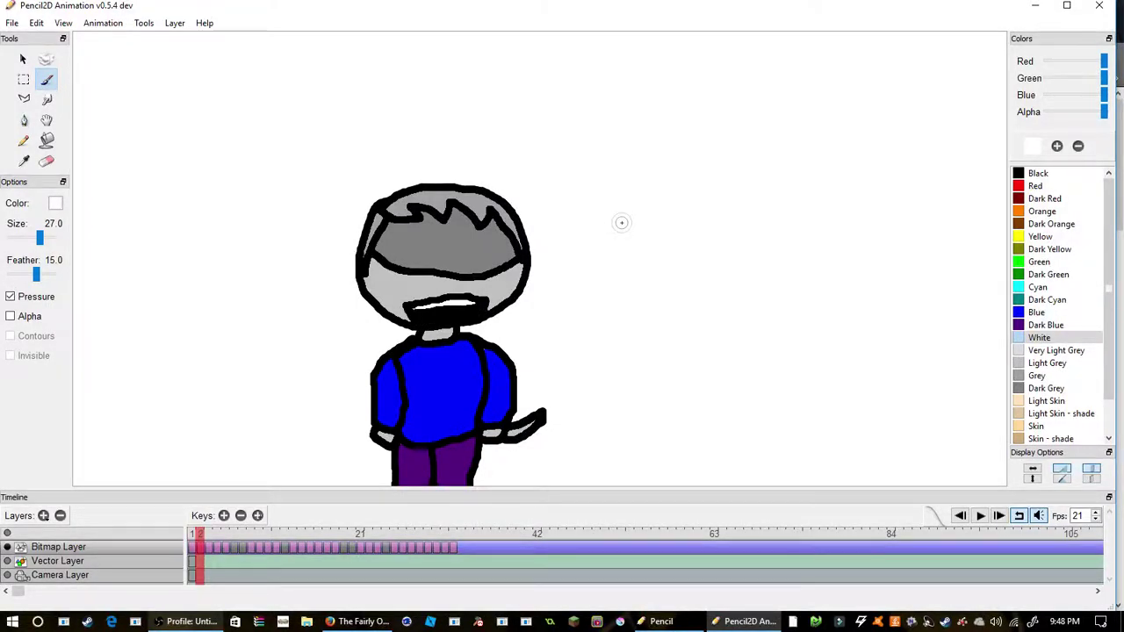
key("Left")
key("Right")
Compare the closed- and open-mouth frames again, ending on the open mouth.
key("Left")
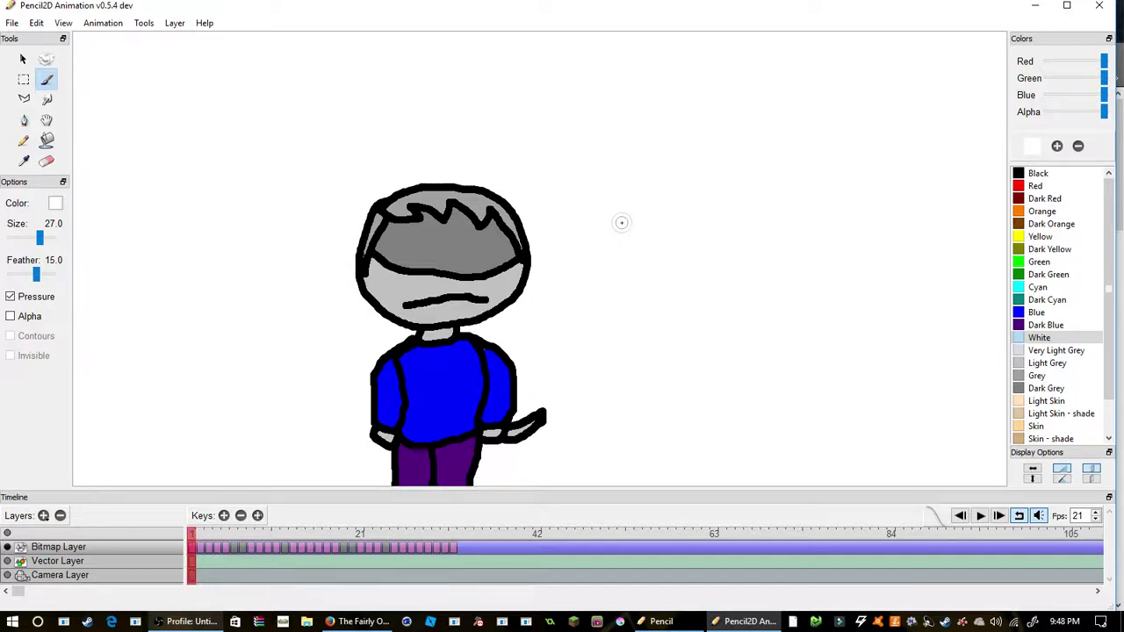
key("Right")
key("Left")
key("Right")
key("Left")
key("Right")
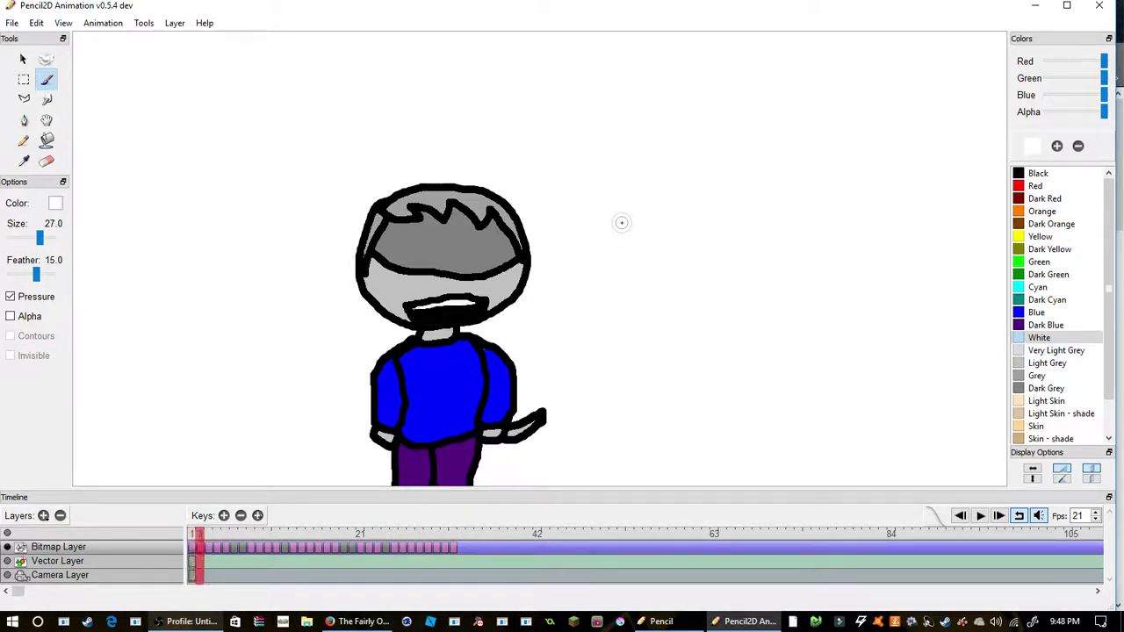
key("Left")
key("Right")
Peek ahead at the bunny frames, then return to the first character frame.
key("Right")
key("Right")
key("Left")
key("Right")
key("Left")
key("Right")
key("Left")
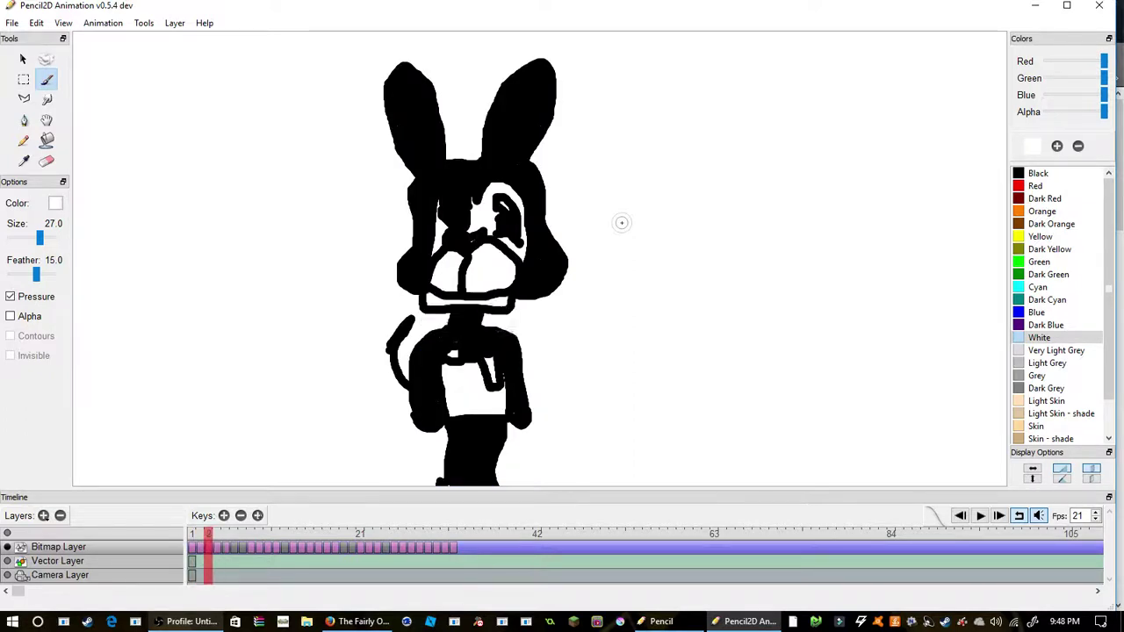
key("Left")
key("Left")
key("Right")
key("Left")
Step forward through the bunny drawings to about frame 7.
key("Right")
key("Right")
key("Right")
key("Right")
key("Right")
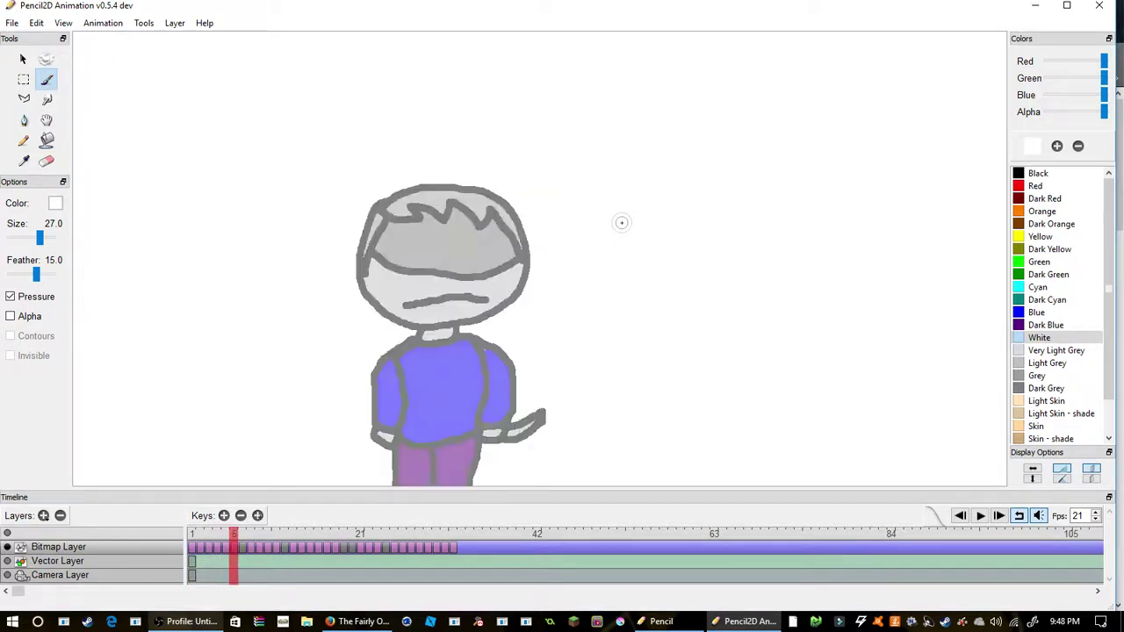
key("Right")
key("Left")
key("Right")
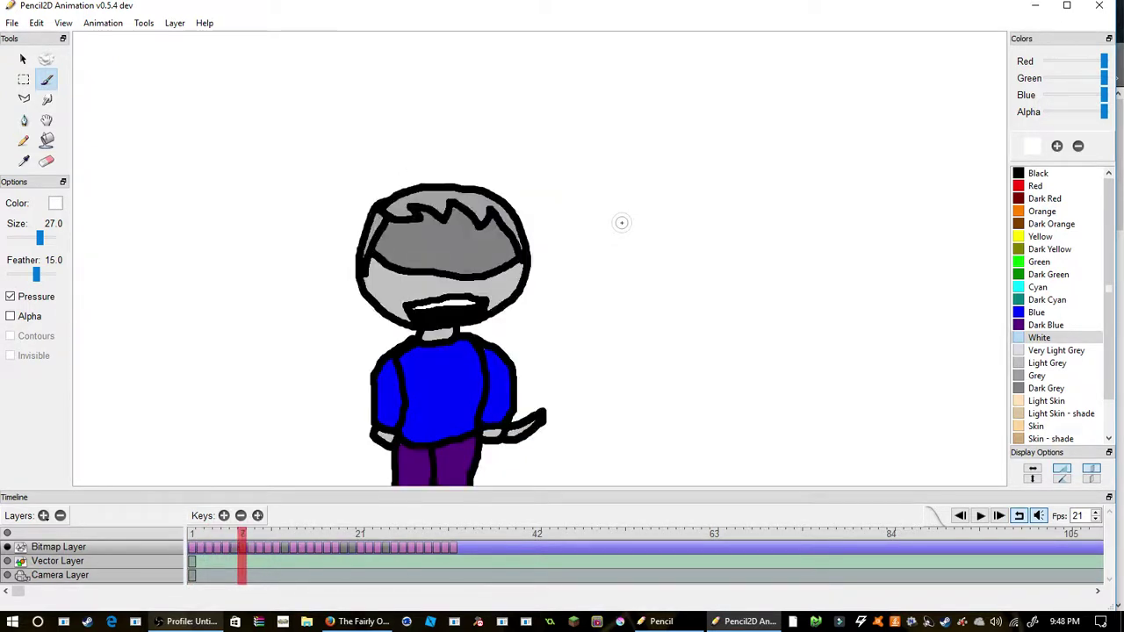
key("Right")
key("Right")
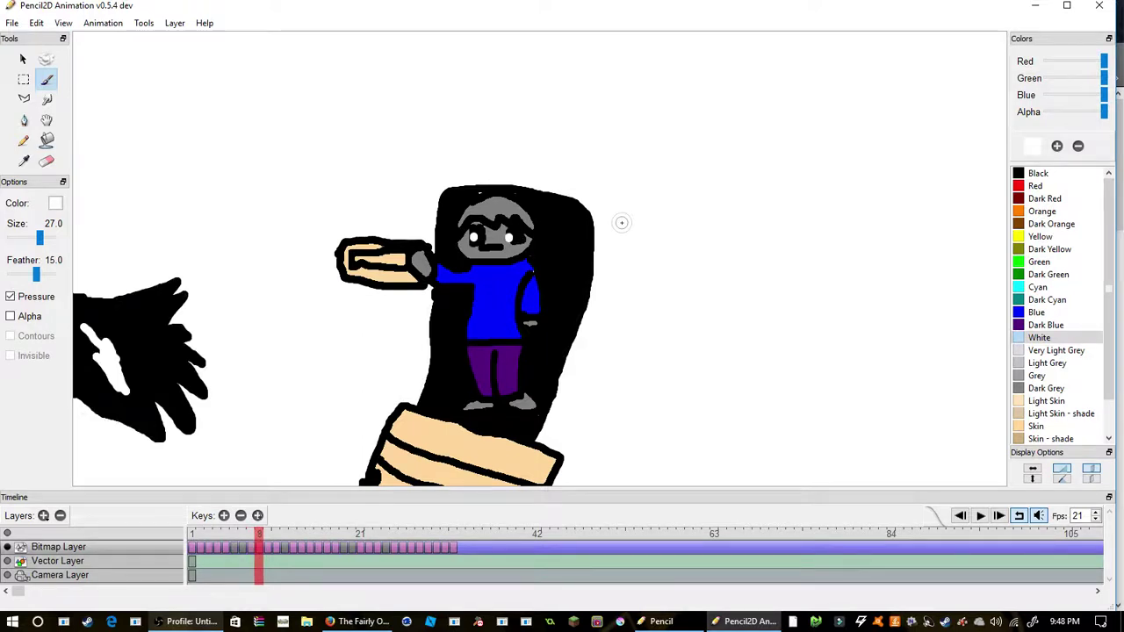
Advance through the black figure and coloured character frames to the open-mouth drawing.
key("Right")
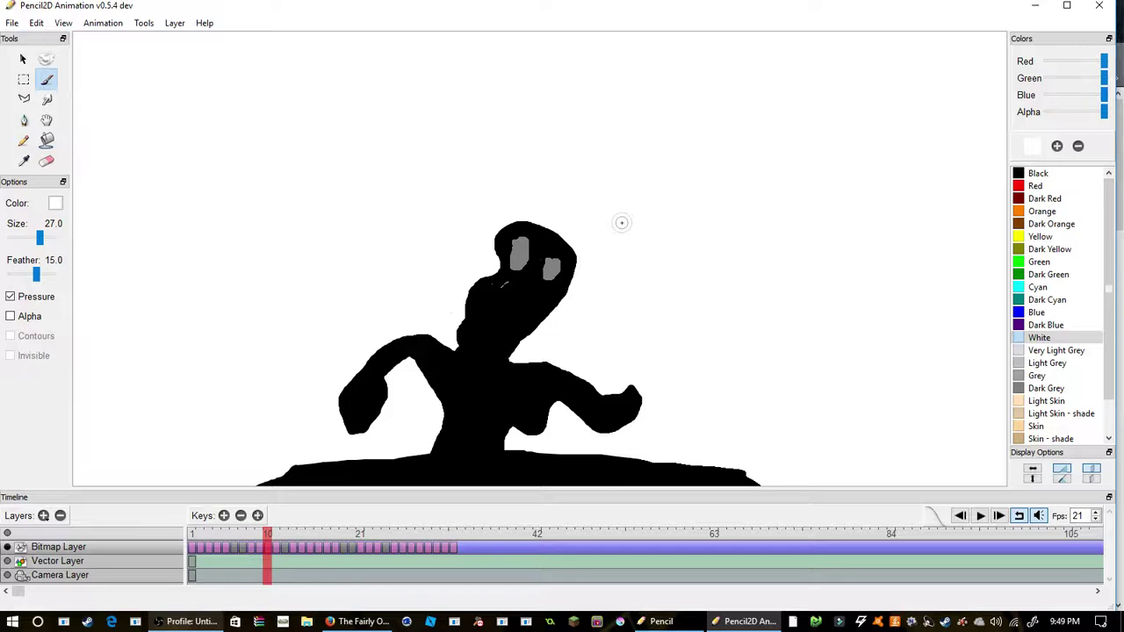
key("Right")
key("Right")
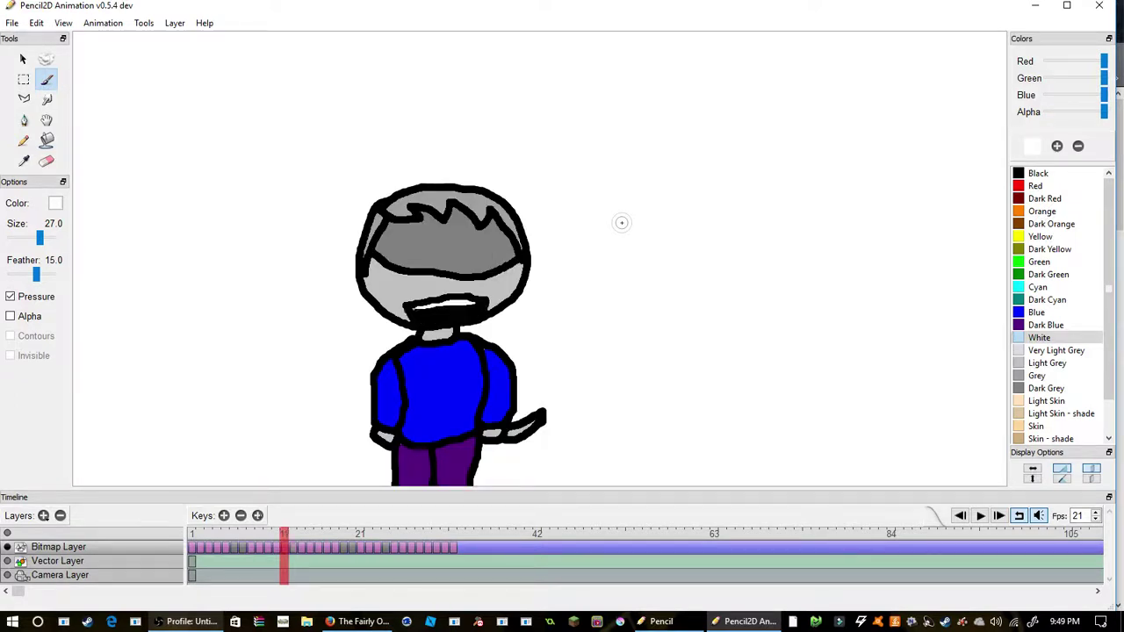
Toggle frames 11 and 12 to check the mouth flicker, ending on the open mouth.
key("Left")
key("Right")
key("Left")
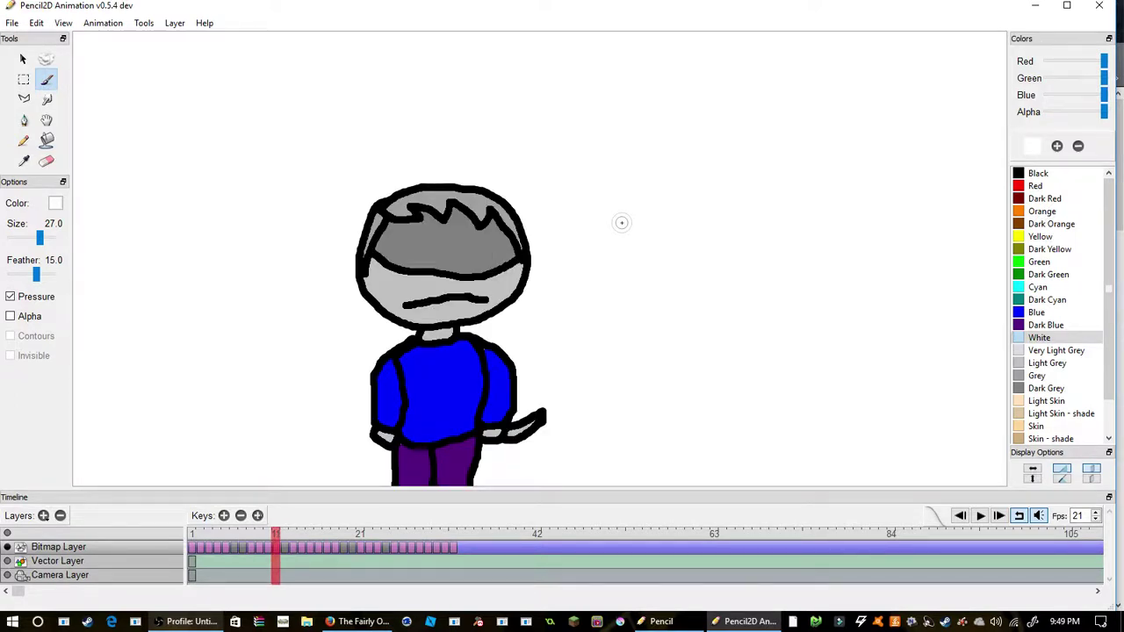
key("Right")
key("Left")
key("Right")
key("Left")
key("Right")
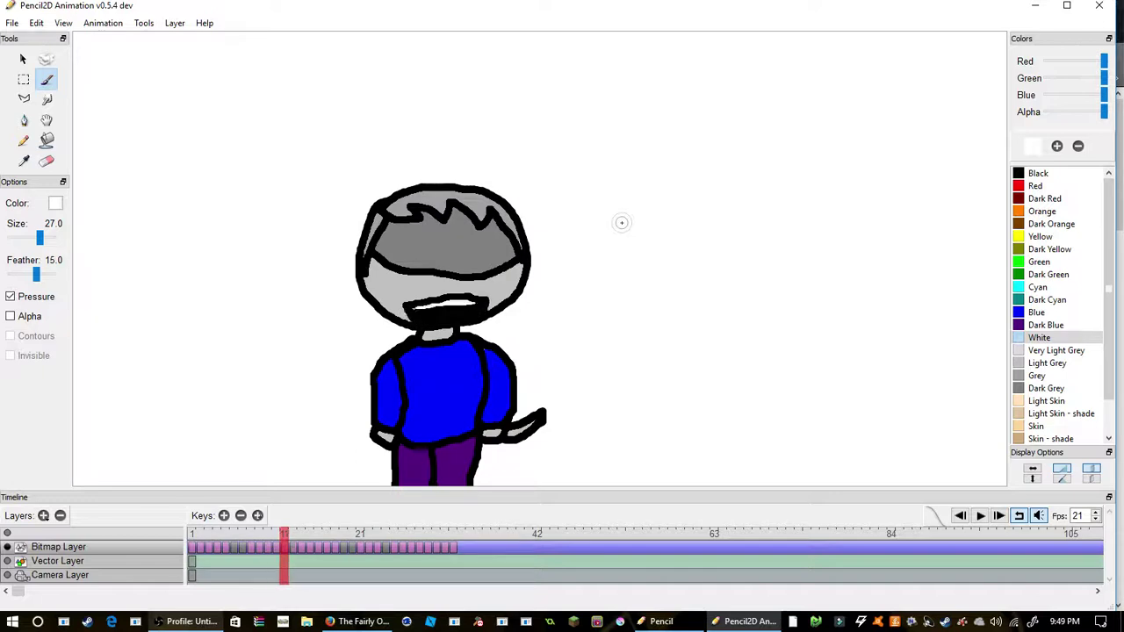
Advance past the red-stroke frames and the blank frame.
key("Right")
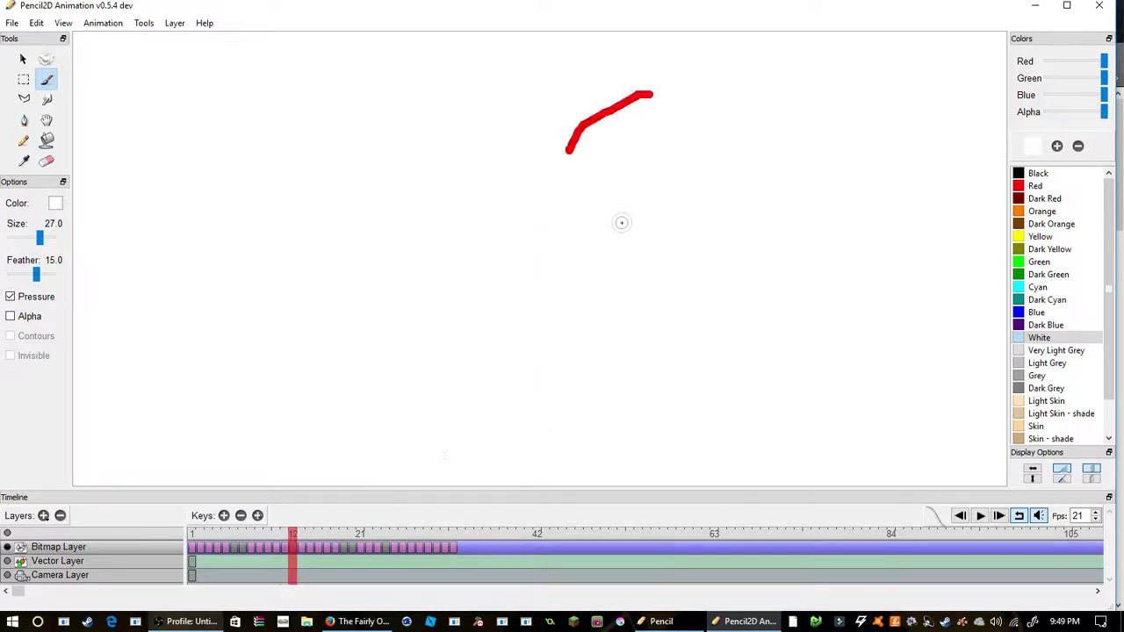
key("Right")
key("Right")
key("Right")
key("Right")
key("Right")
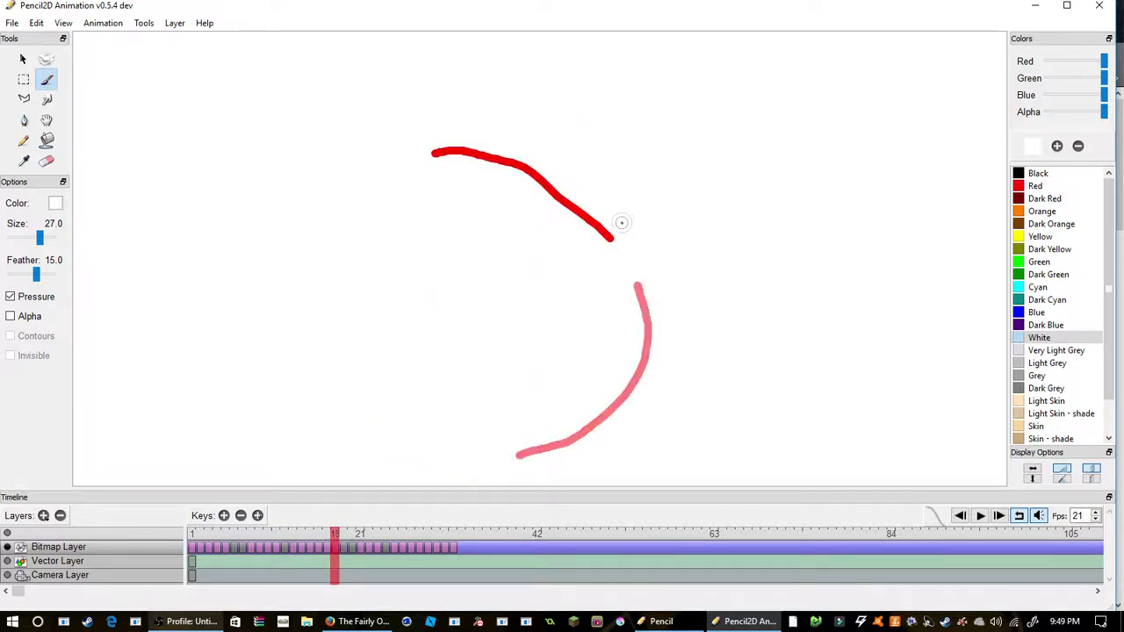
key("Right")
key("Right")
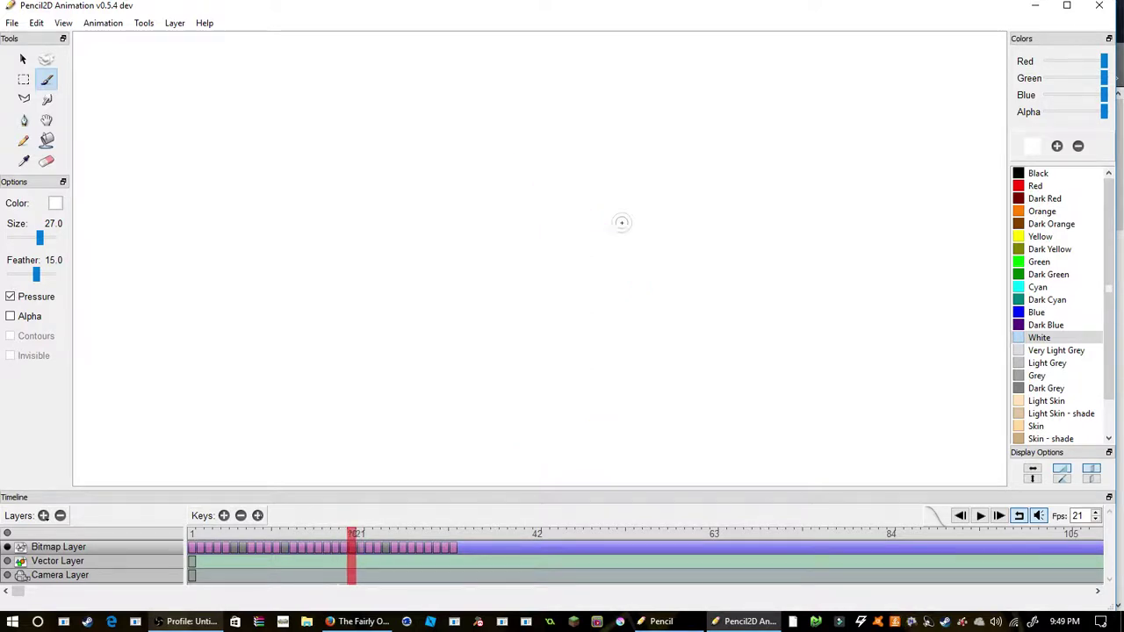
key("Right")
key("Right")
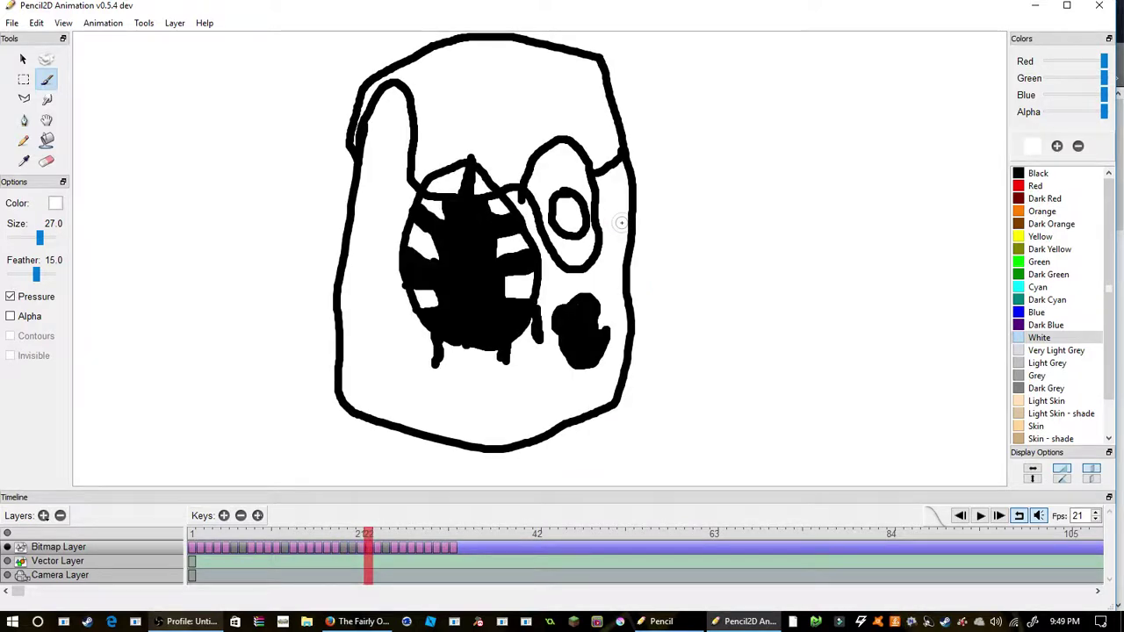
key("Right")
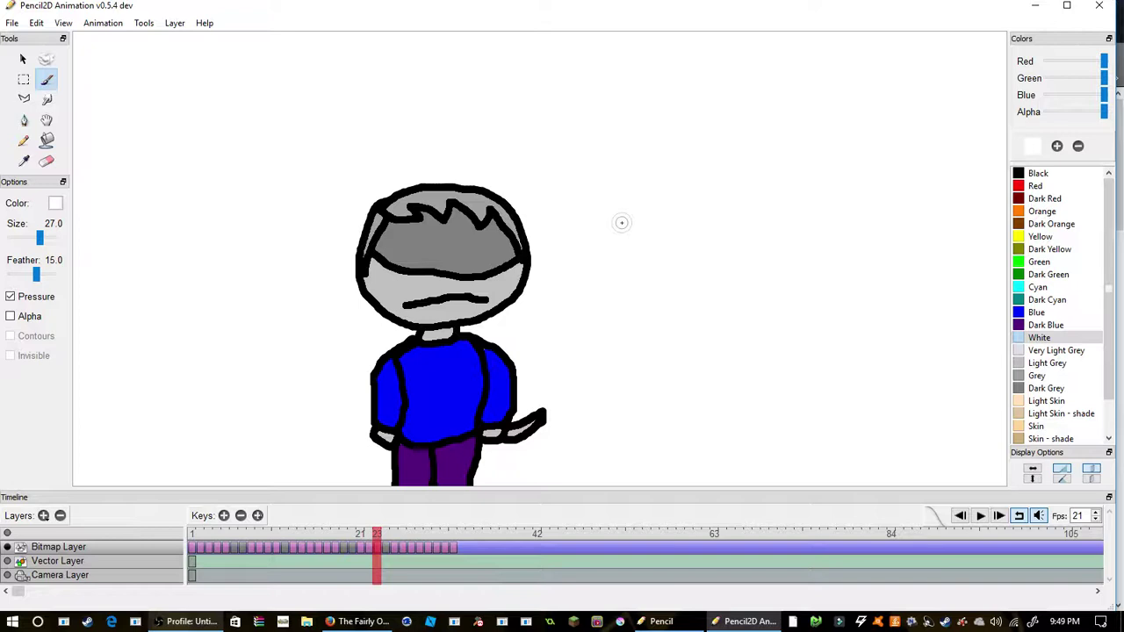
Check the mouth frames around frame 23, then advance to the Bendy drawing.
key("Right")
key("Left")
key("Right")
key("Left")
key("Right")
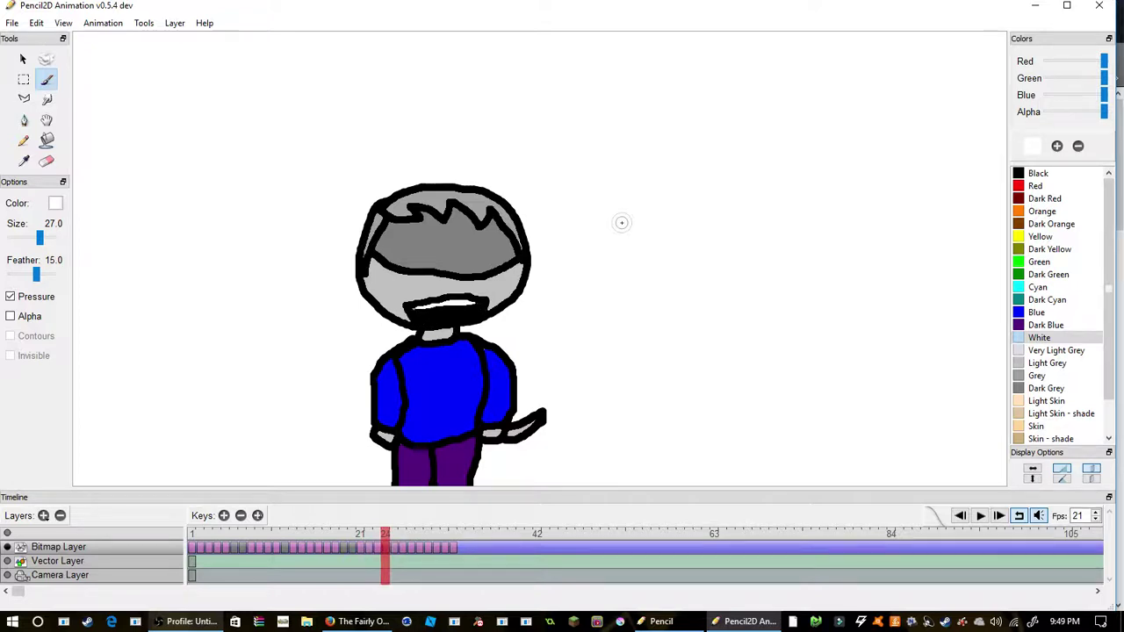
key("Right")
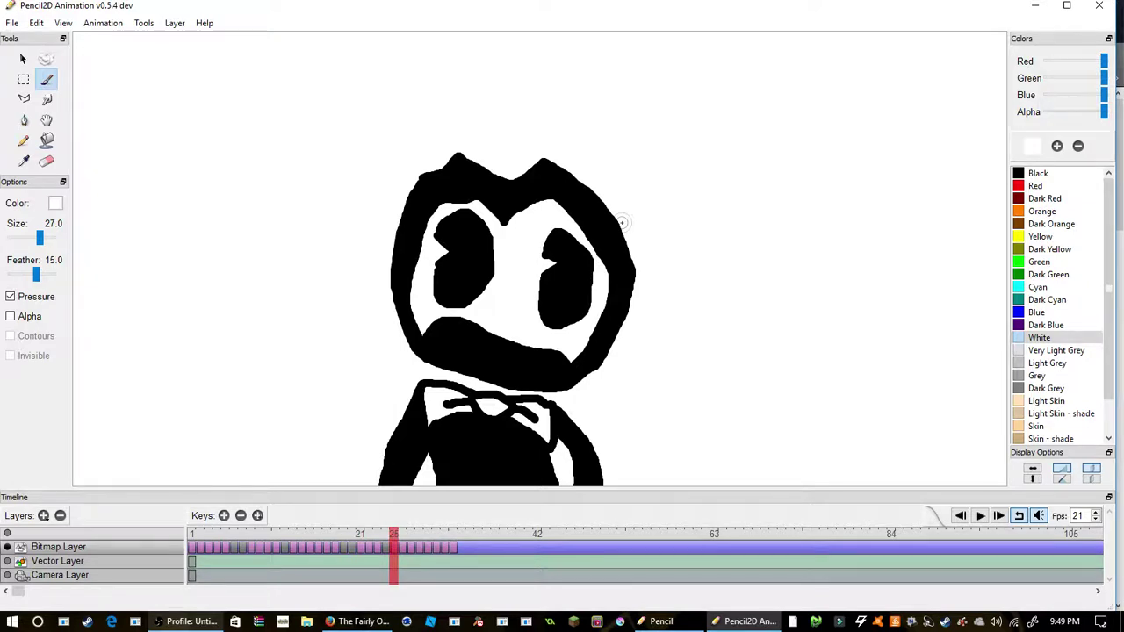
Compare the wavy-mouth Bendy frame with the blue-shirt character frame.
key("period")
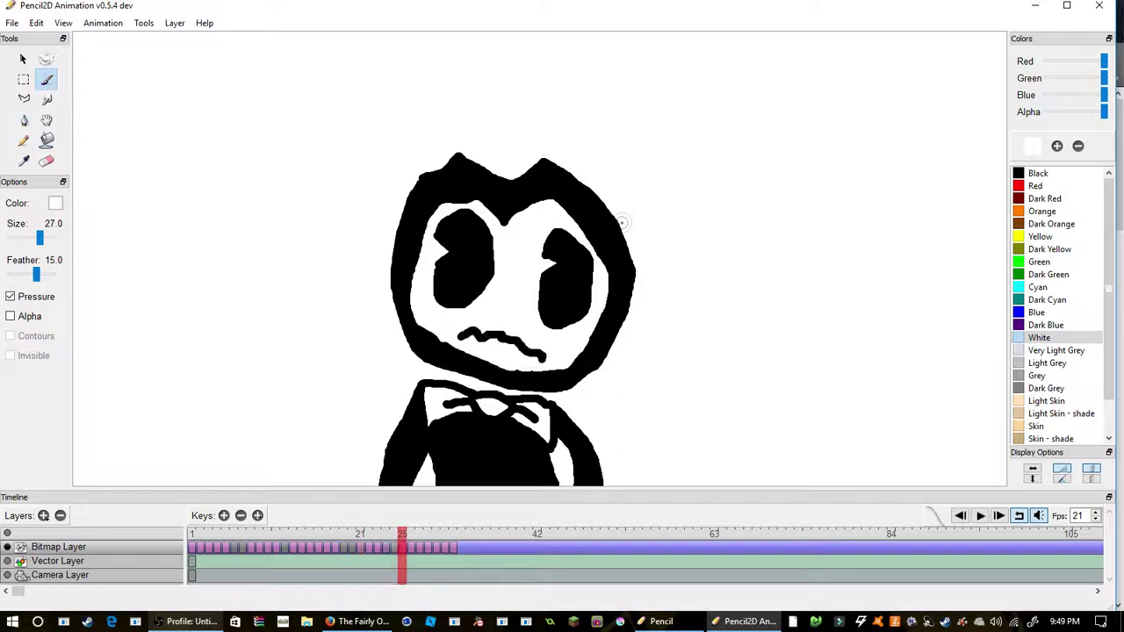
key("comma")
key("comma")
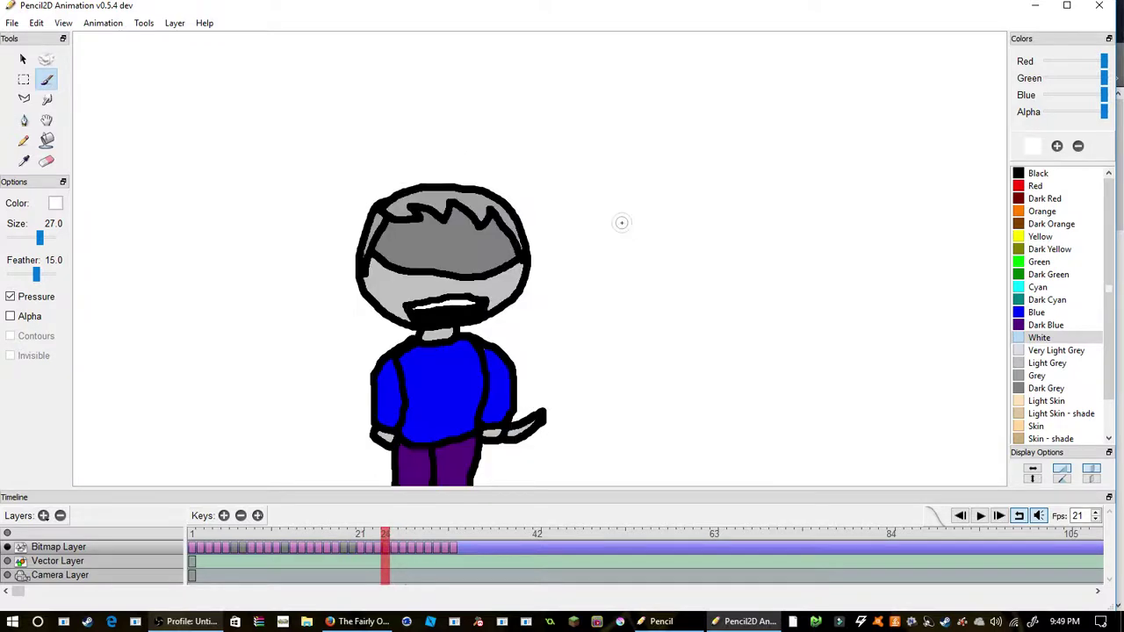
key("comma")
key("period")
key("period")
key("period")
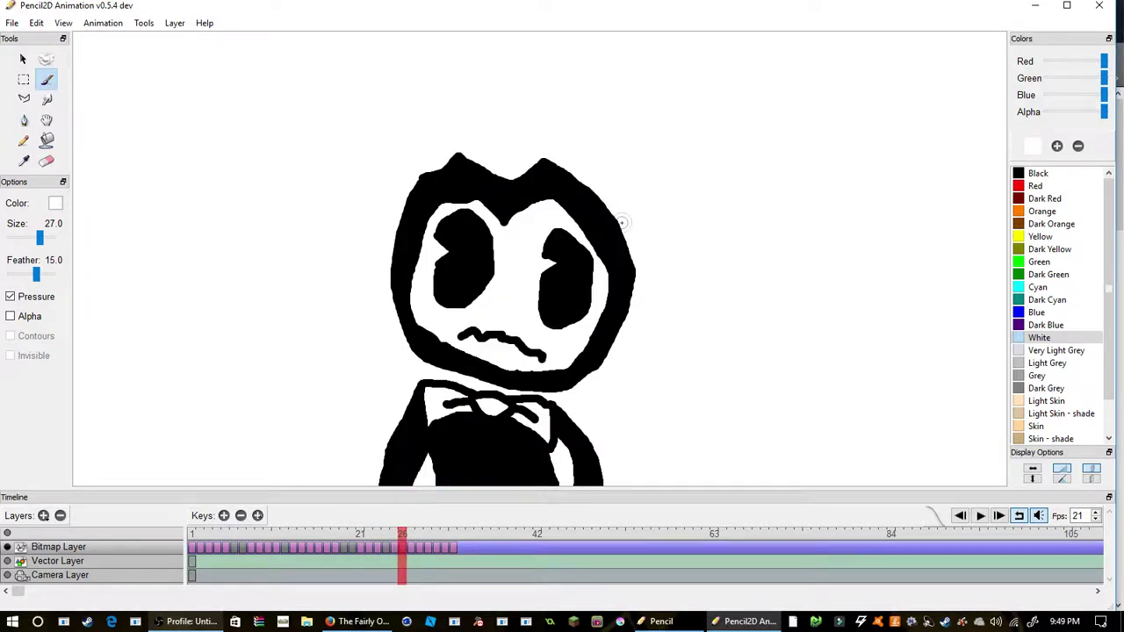
key("period")
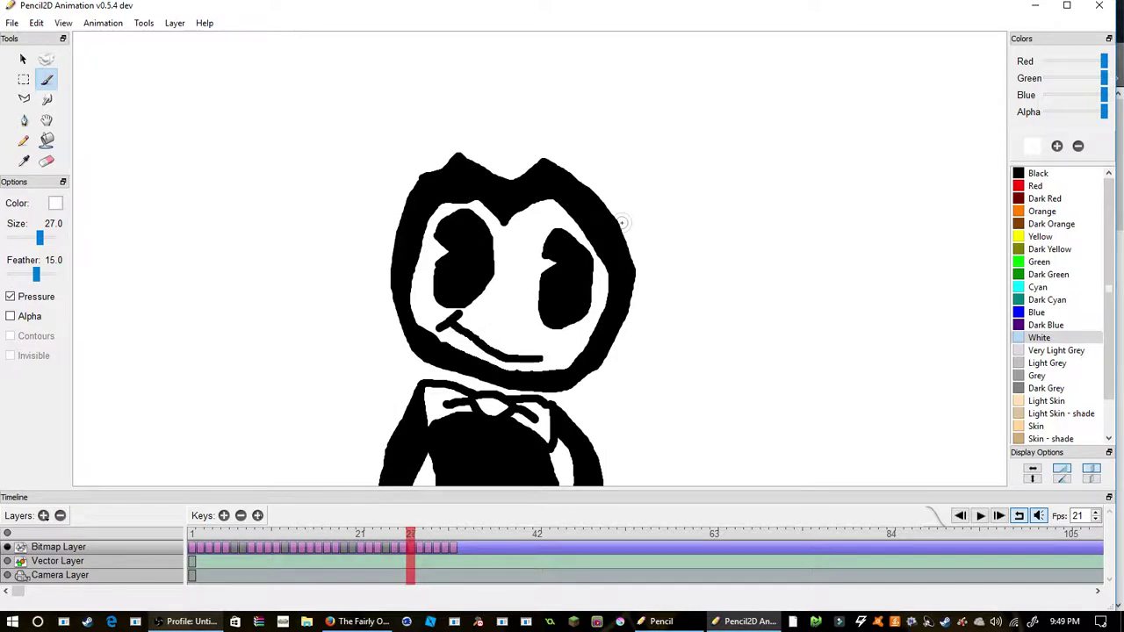
Recheck the blue-shirt frame, then advance past smiling and dark-faced Bendy to frame 29.
key("comma")
key("comma")
key("comma")
key("comma")
key("period")
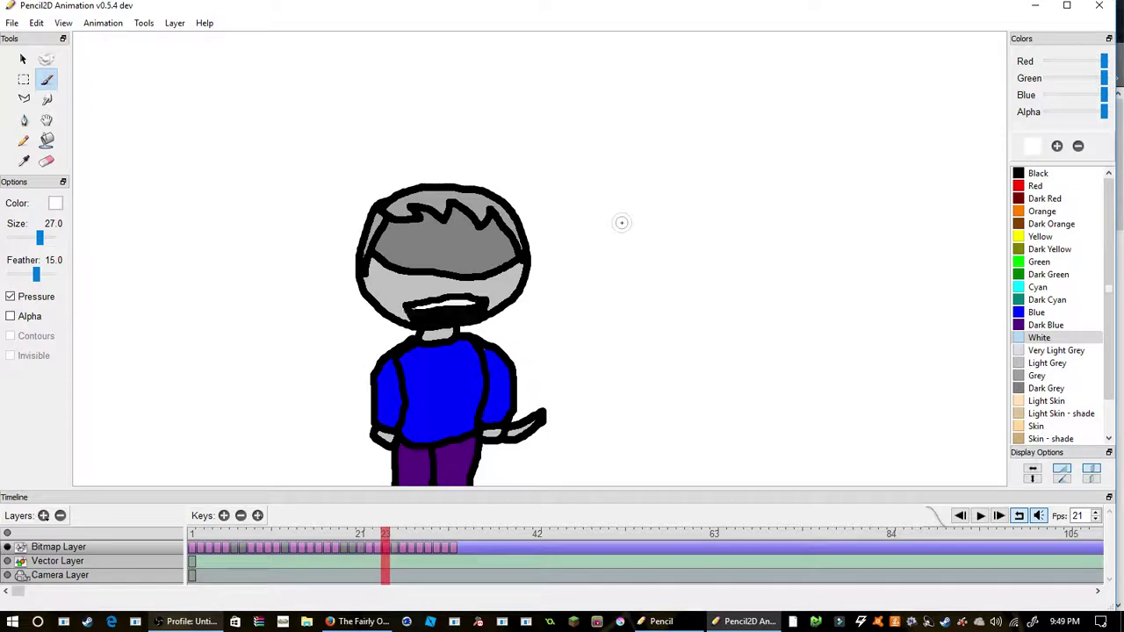
key("period")
key("comma")
key("period")
key("period")
key("period")
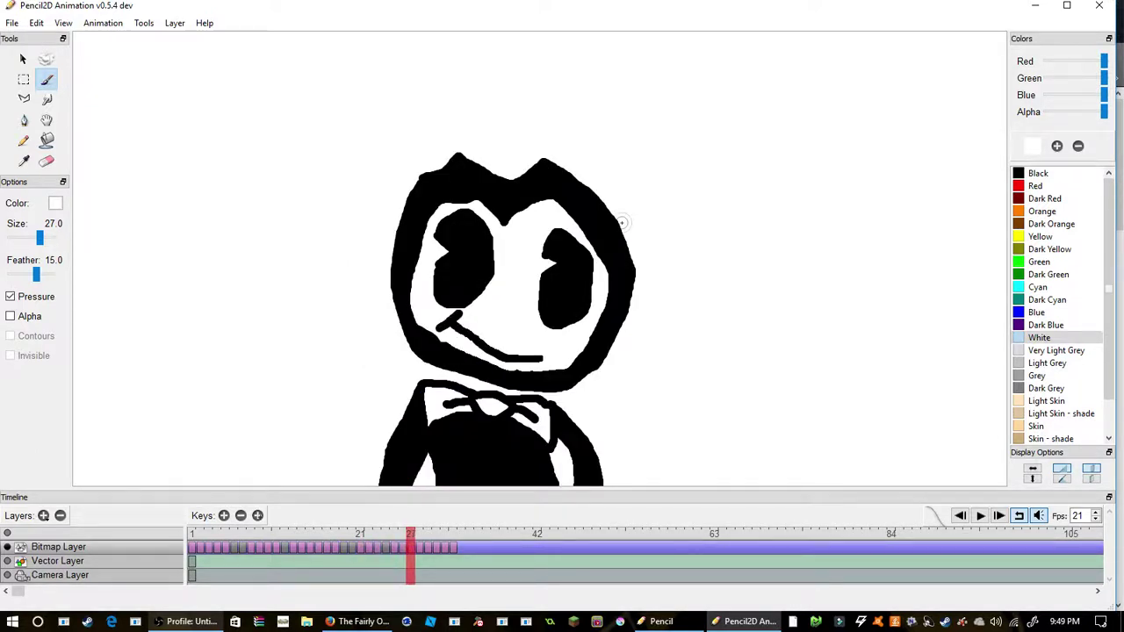
key("period")
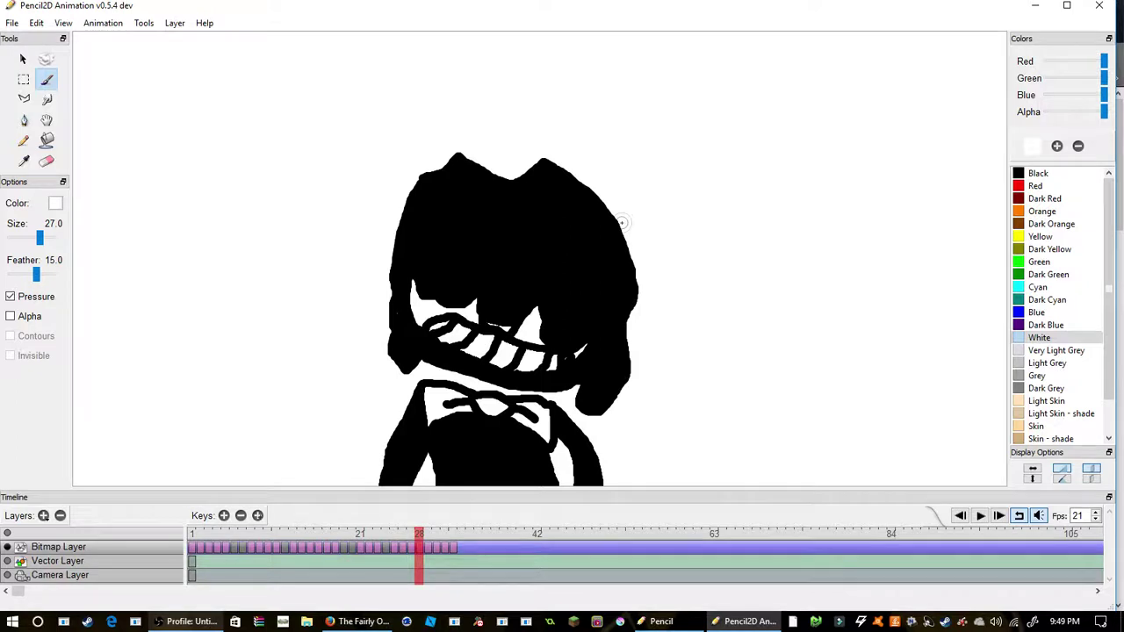
key("period")
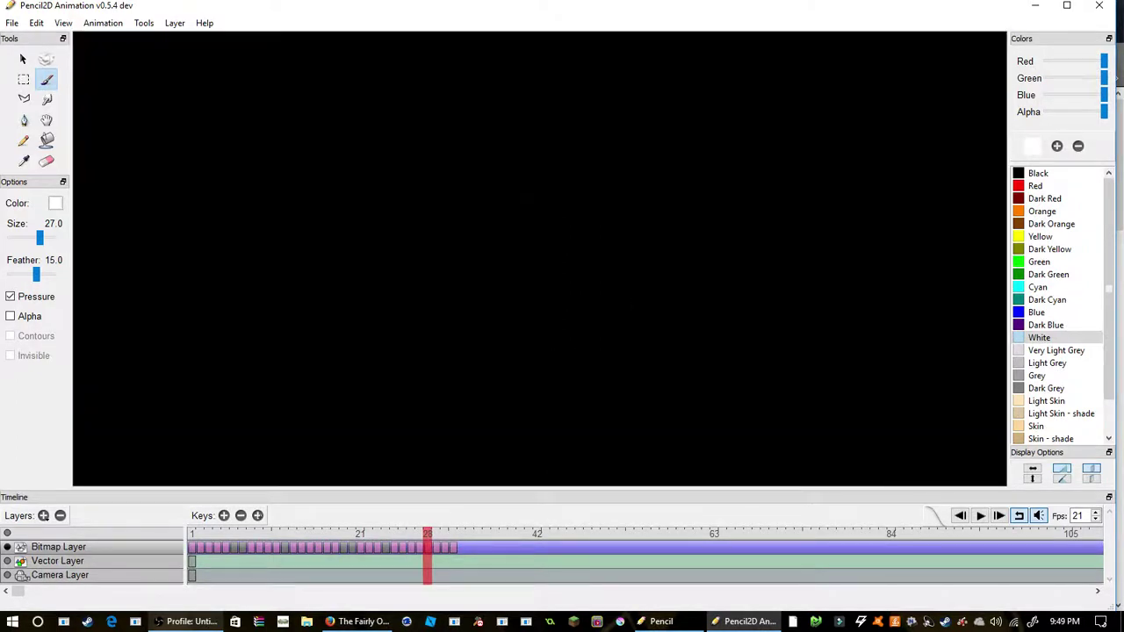
Advance to frame 30 (ink-headed boy), then frame 31 (dripping ink).
key("period")
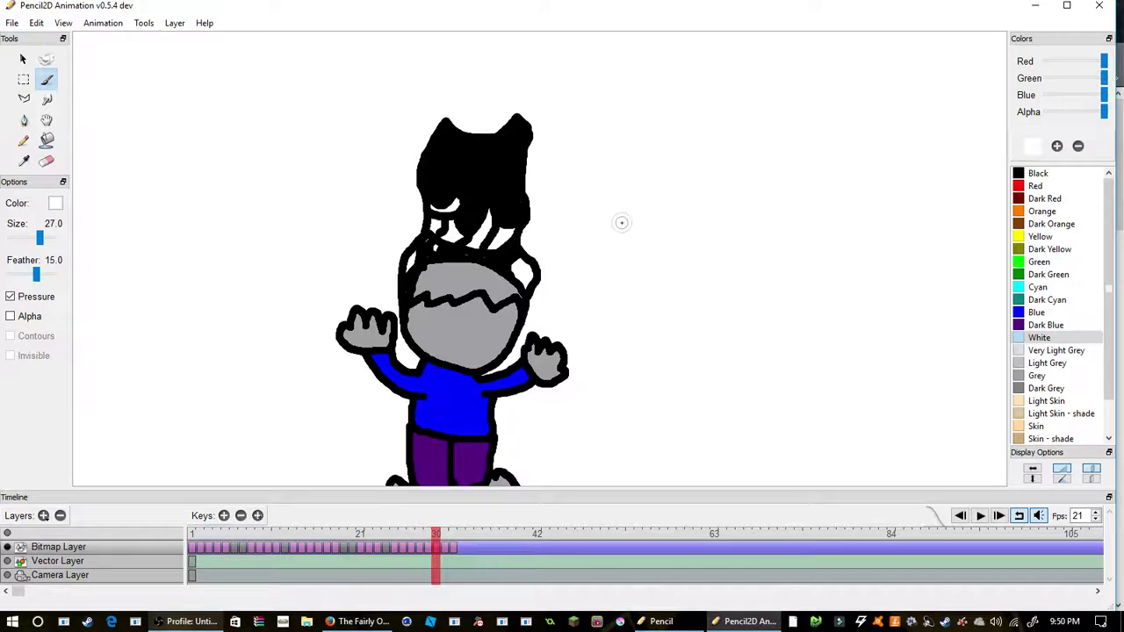
key("period")
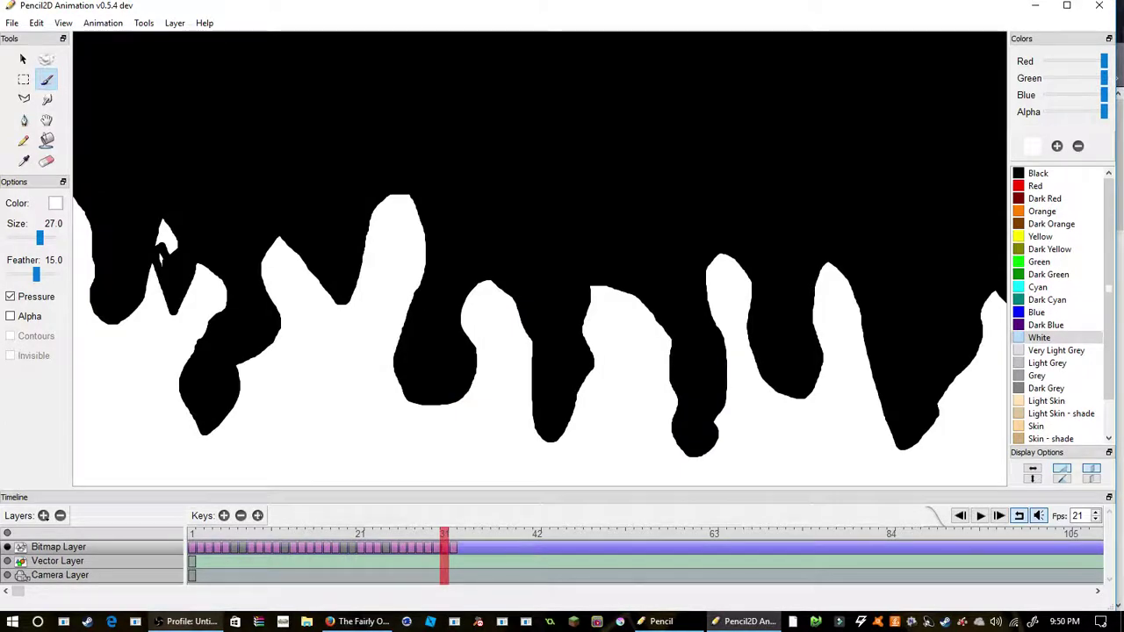